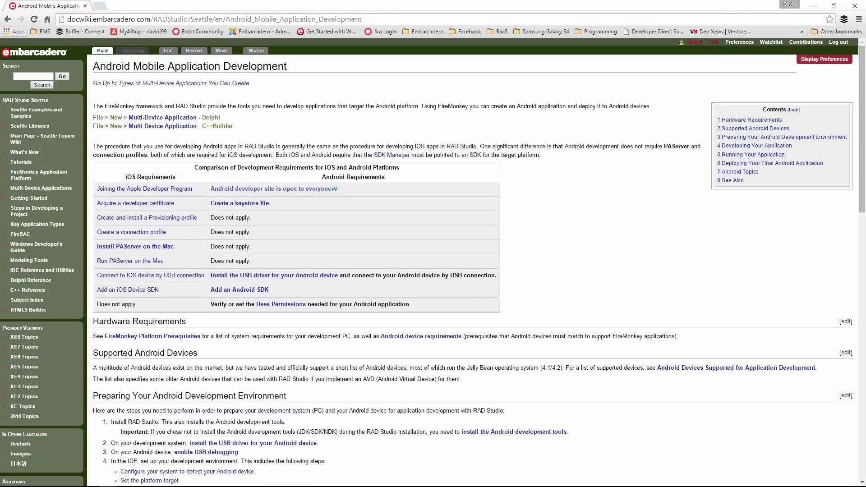
- Read the documentation on preparing the Android development environment and on separately installing the remaining Android SDK elements
left_click(781, 137)
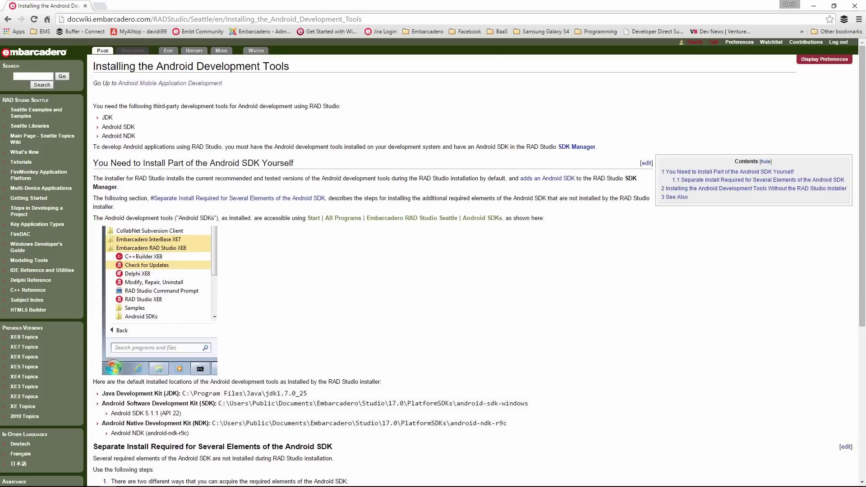
left_click(237, 197)
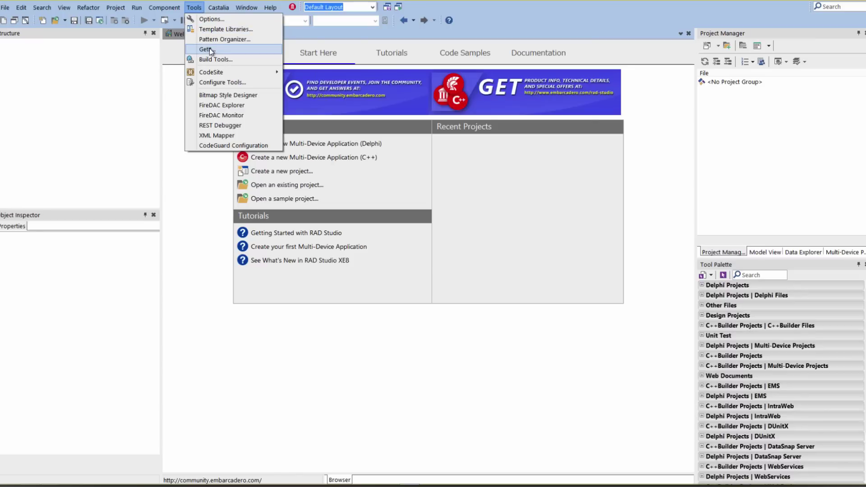
- Switch to RAD Studio, open the GetIt package manager, and examine the Android SDK paths in the SDK Manager options
left_click(209, 48)
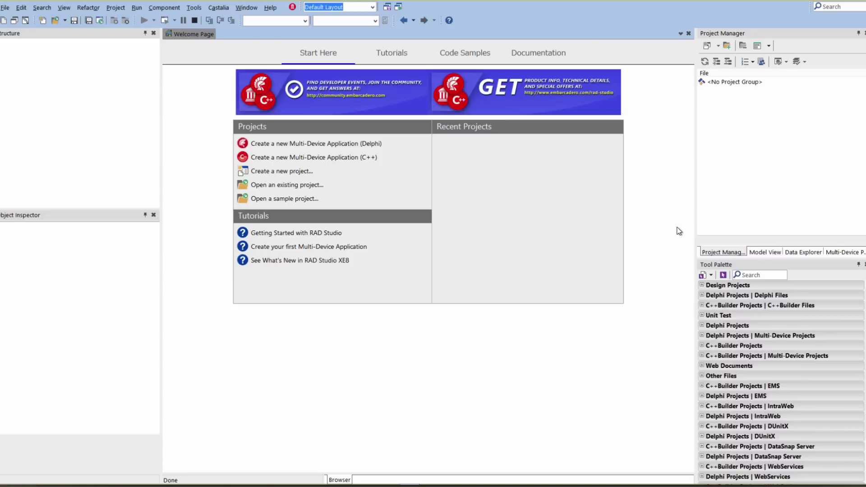
left_click(190, 9)
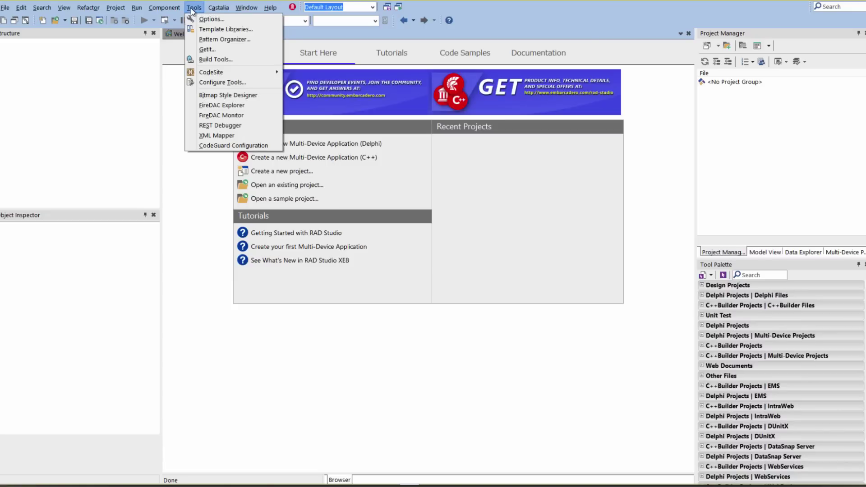
left_click(203, 20)
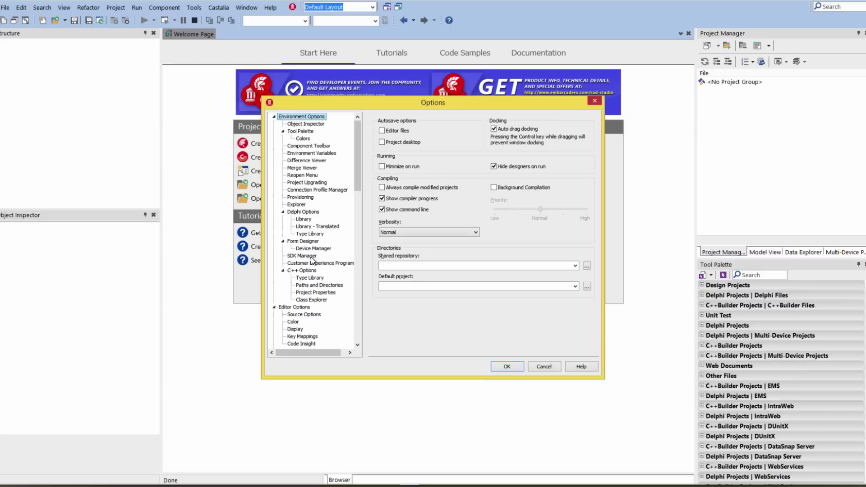
left_click(302, 255)
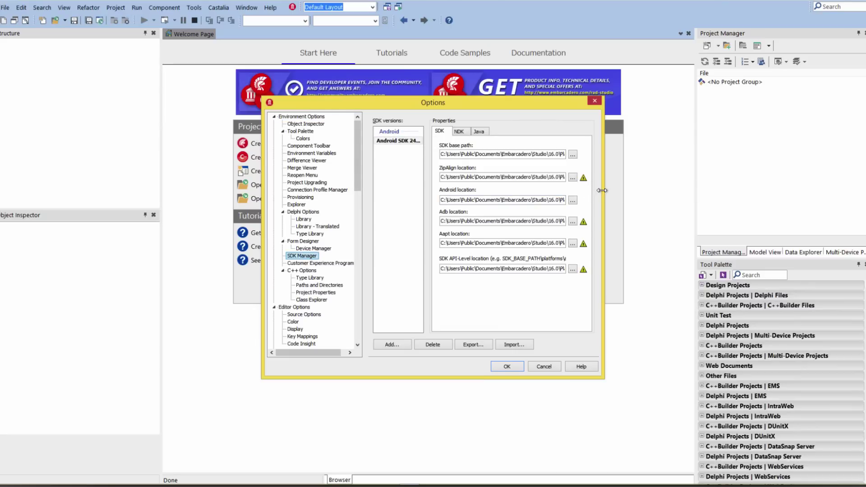
left_click_drag(601, 190, 823, 190)
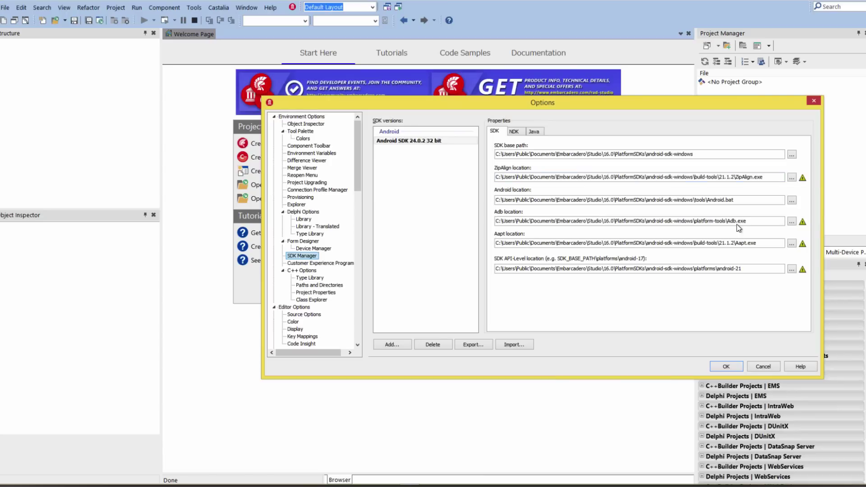
left_click(762, 366)
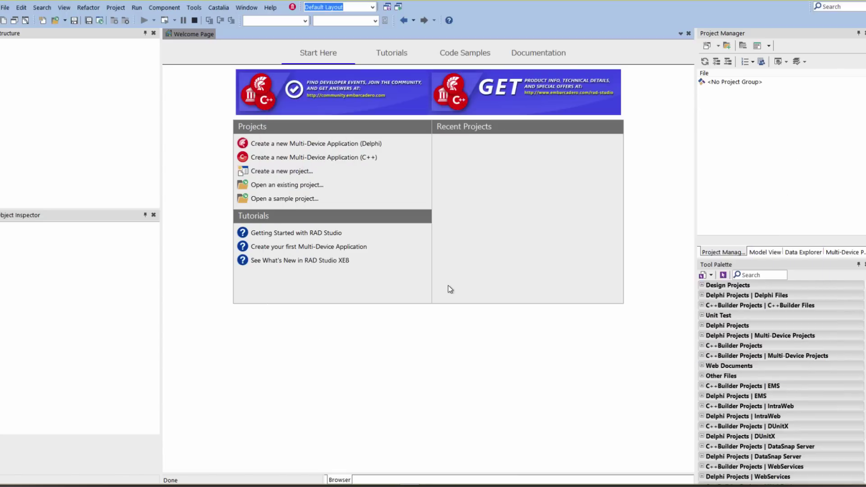
- Create a blank Delphi multi-device application and make Android its active target platform
left_click(5, 7)
mouse_move(18, 19)
left_click(153, 30)
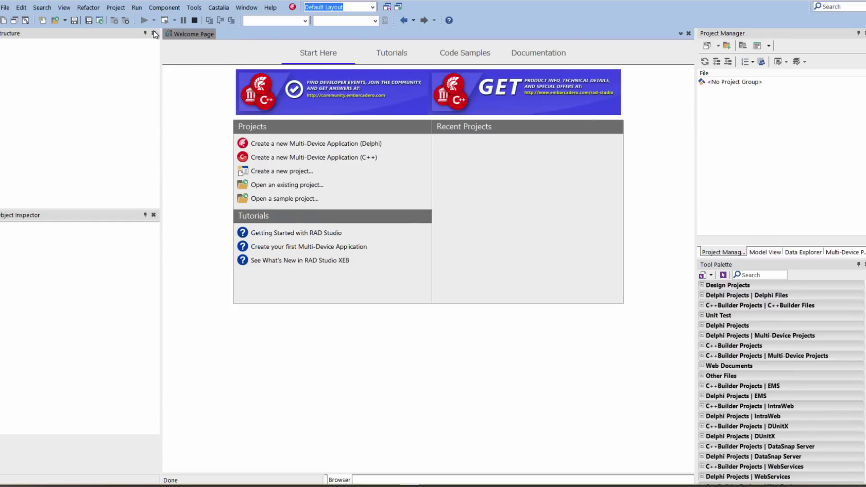
left_click(373, 196)
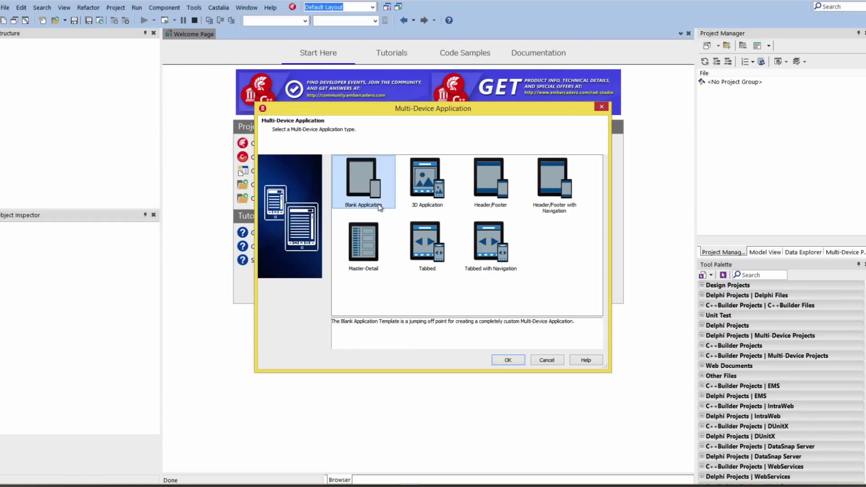
left_click(508, 360)
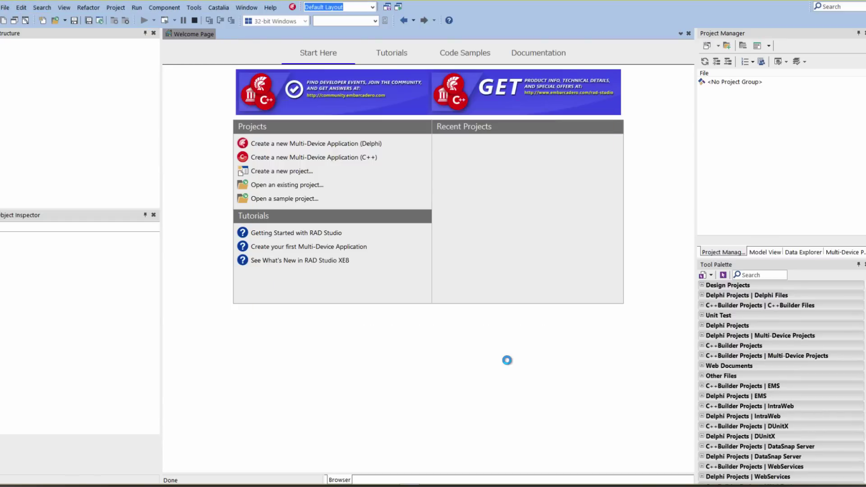
left_click(709, 110)
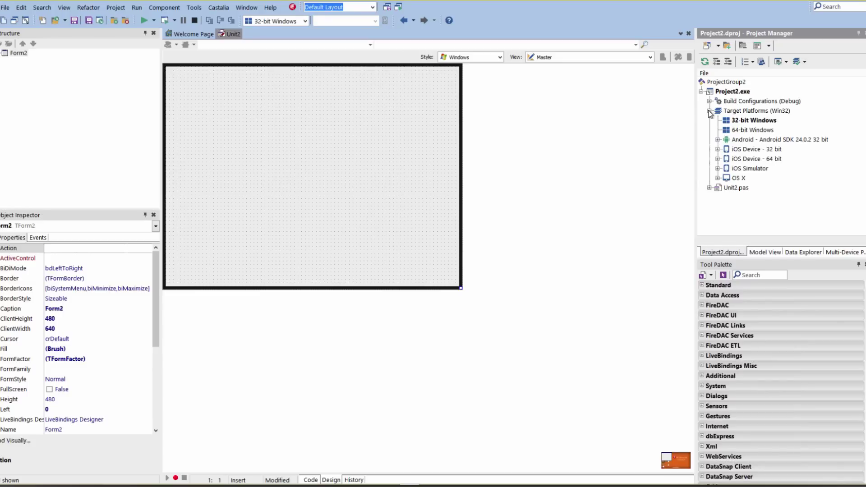
double_click(737, 141)
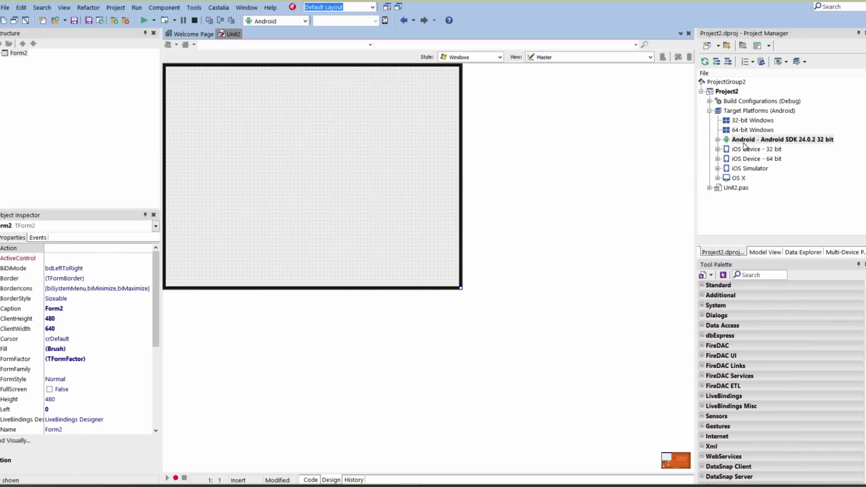
- Build the project, letting it download and install the required Android SDK tools and agreeing to their license
left_click(115, 8)
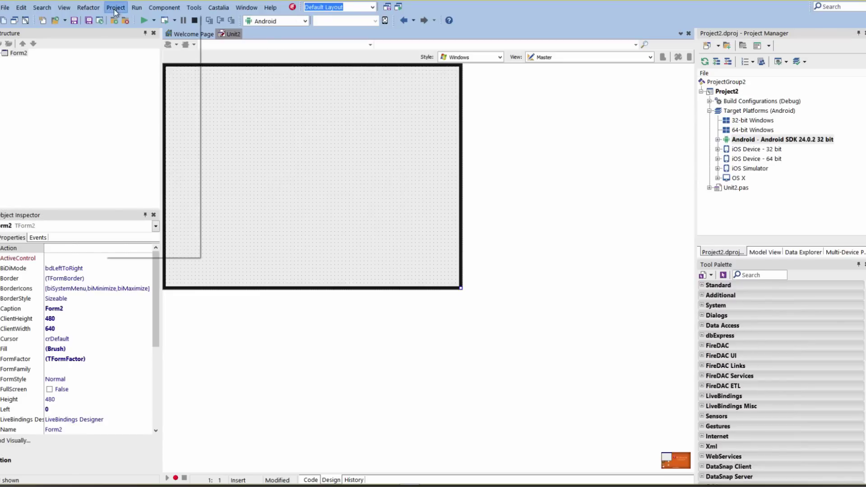
left_click(131, 156)
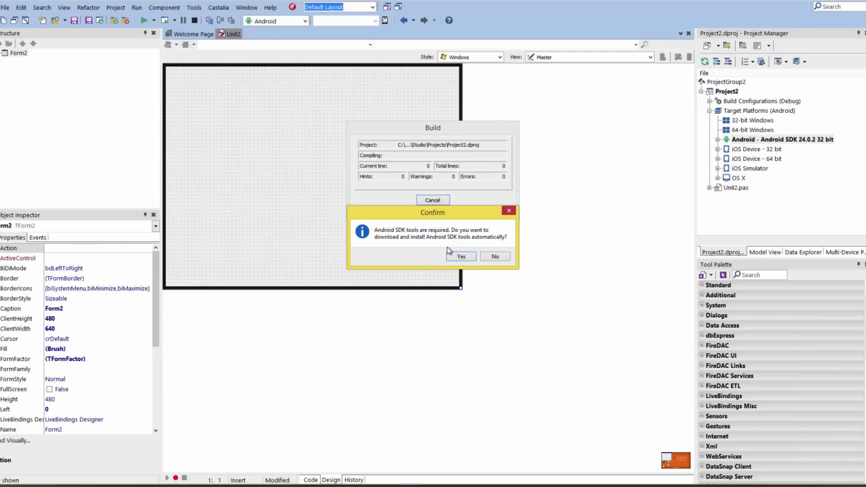
left_click(460, 256)
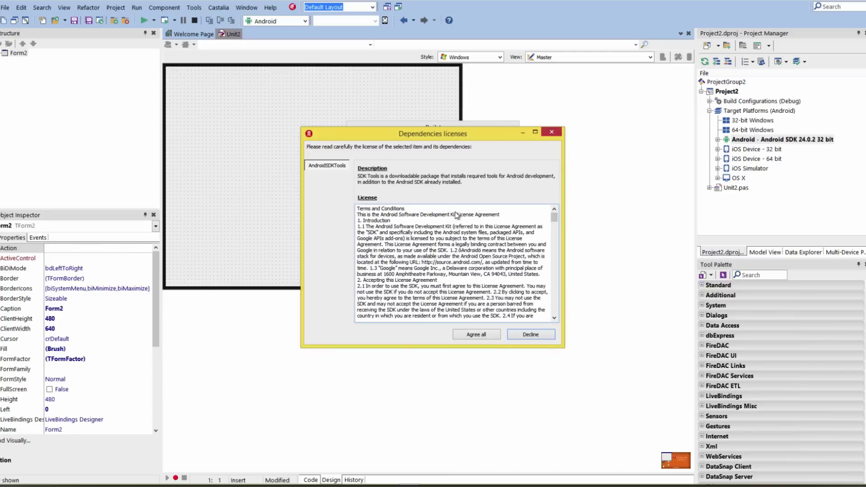
left_click(476, 334)
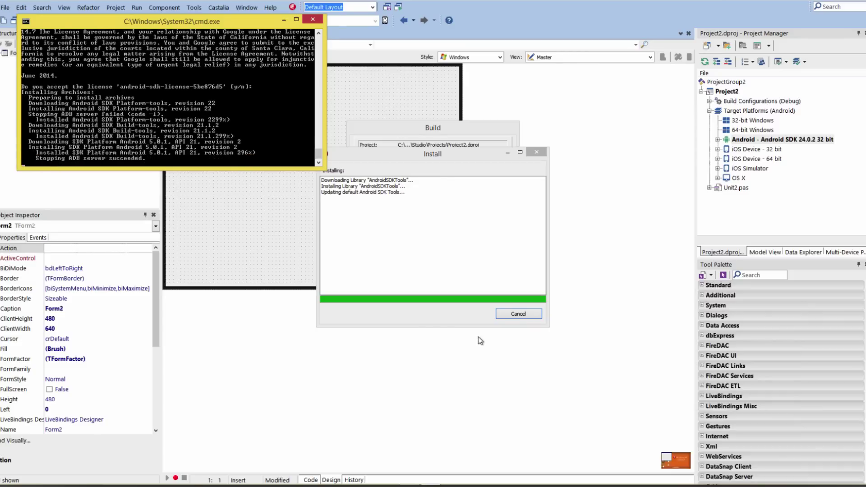
left_click(516, 313)
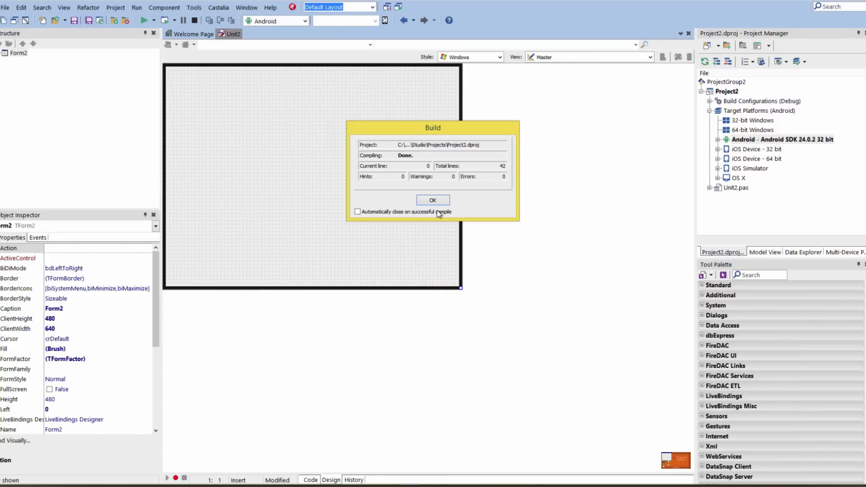
left_click(432, 200)
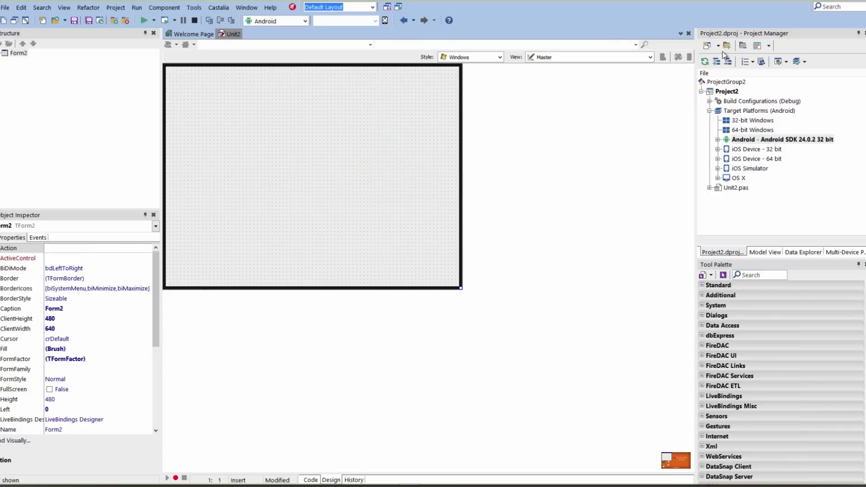
- Examine the connected devices listed under the Android platform's Target node in the project tree
left_click(716, 140)
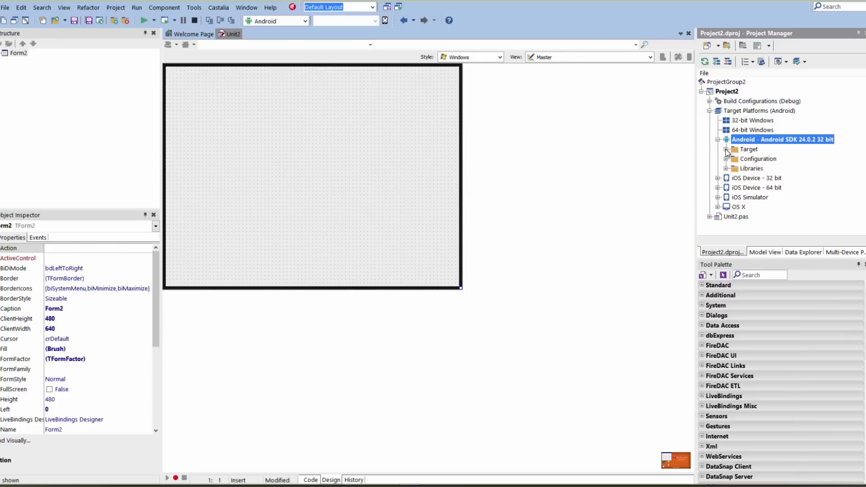
right_click(734, 150)
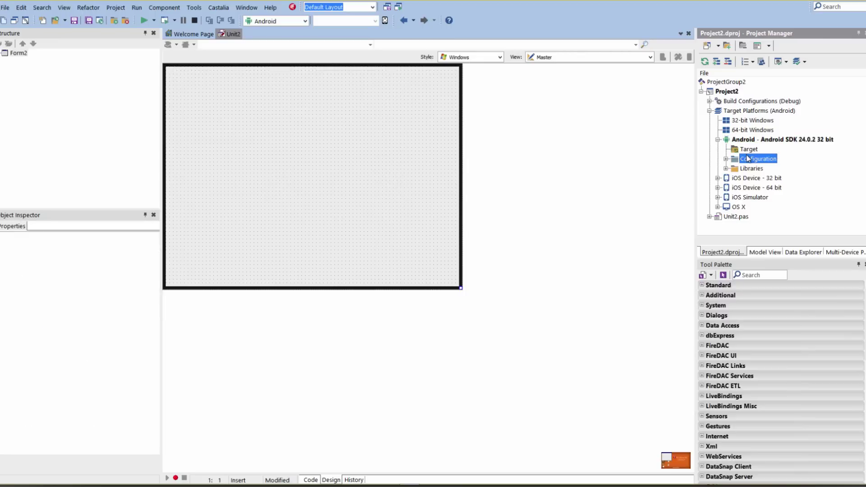
left_click(725, 149)
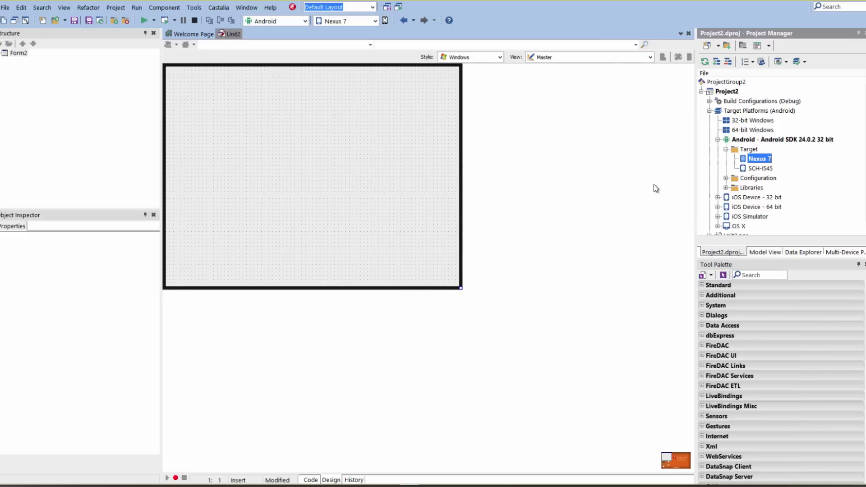
- Check the SDK, NDK and Java paths of Android SDK 24.0.2 32 bit in the SDK Manager options
left_click(194, 7)
left_click(204, 17)
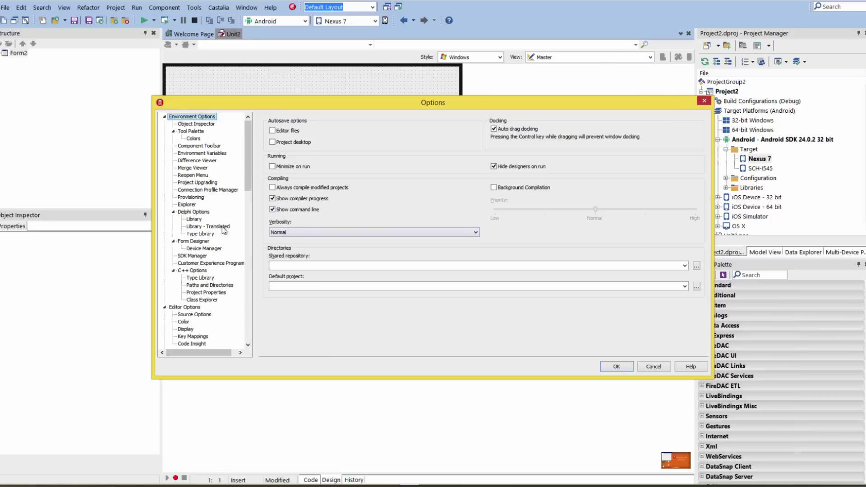
left_click(203, 256)
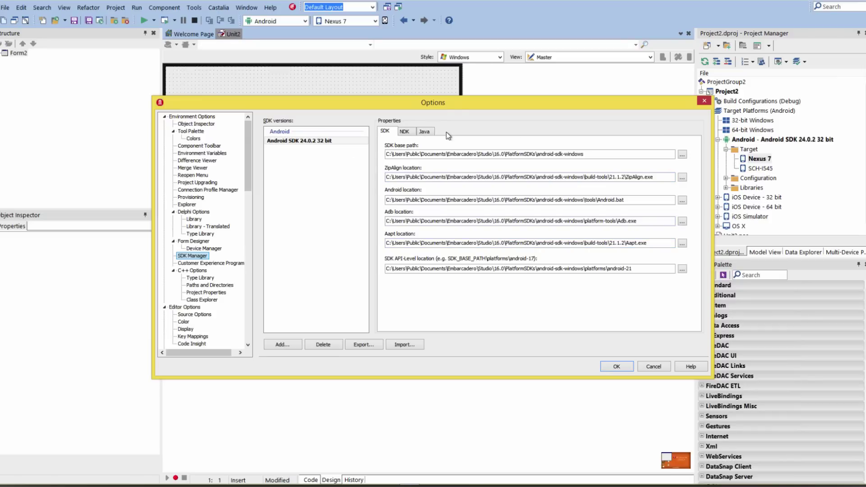
left_click(406, 133)
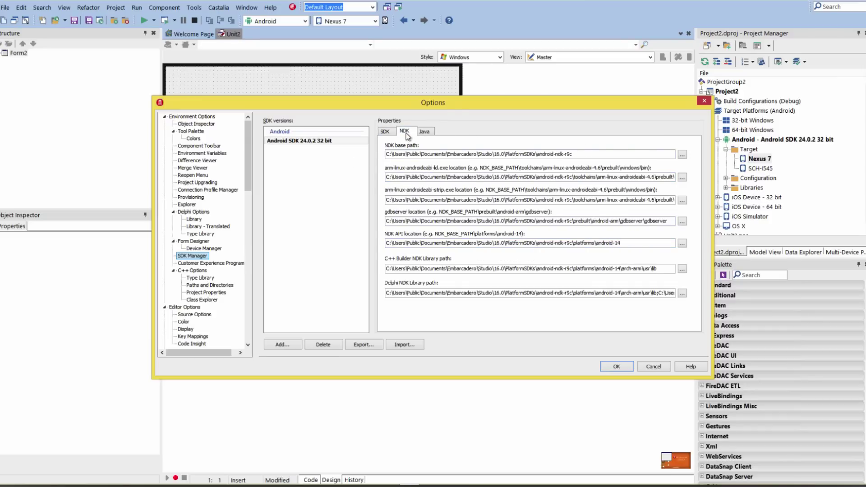
left_click(424, 133)
left_click(385, 132)
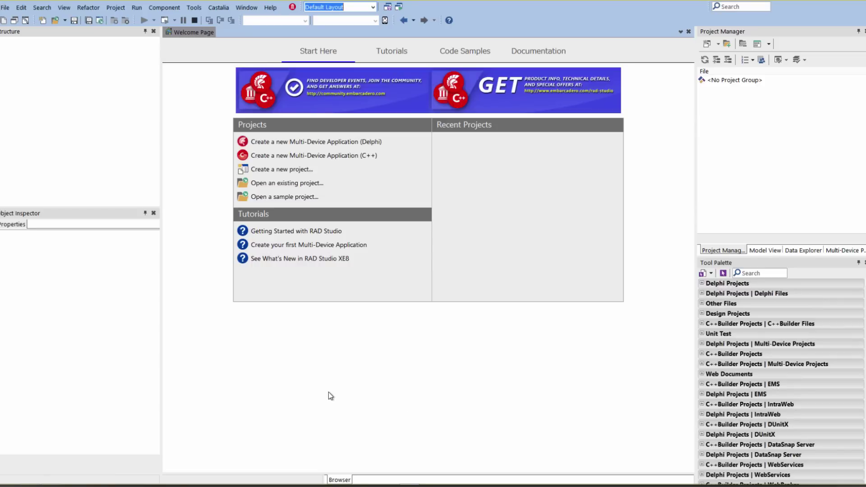
- Install the AndroidSDK 24.0.2 package from GetIt, agreeing to its license, and close the package manager
left_click(193, 8)
left_click(205, 48)
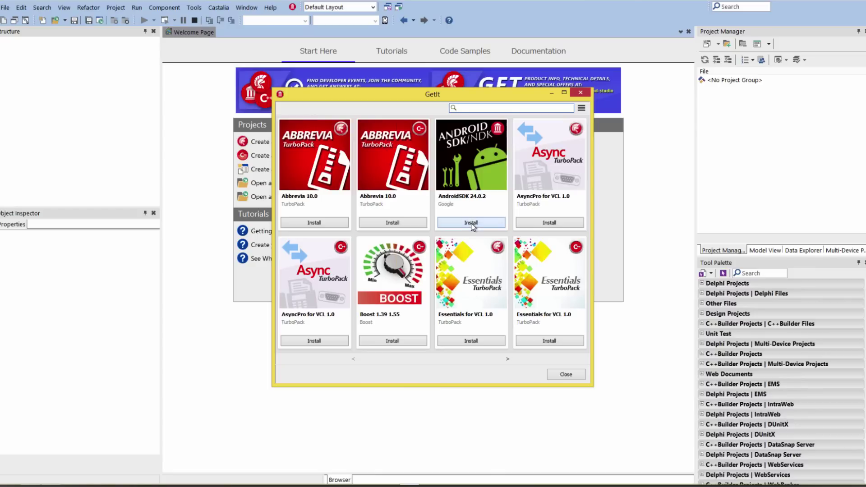
left_click(470, 223)
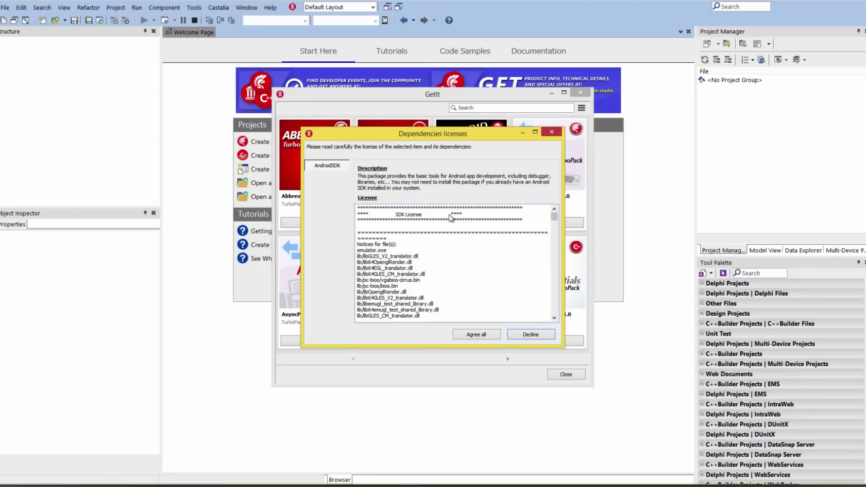
left_click(474, 336)
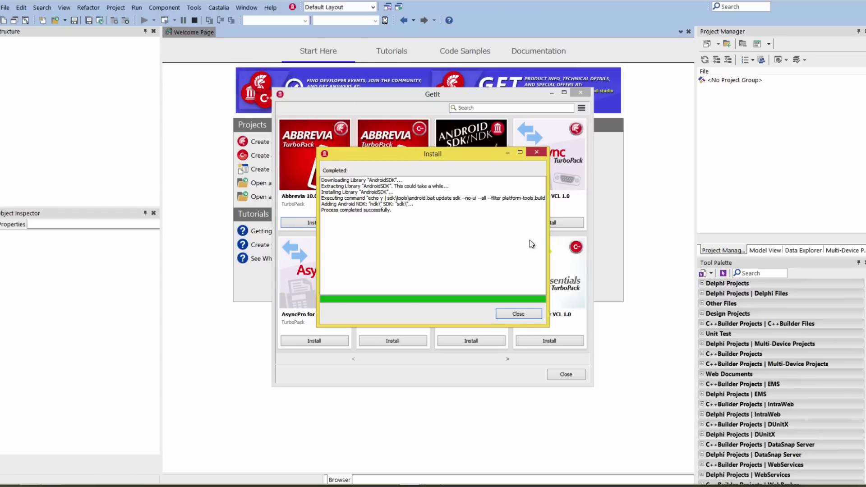
left_click(517, 315)
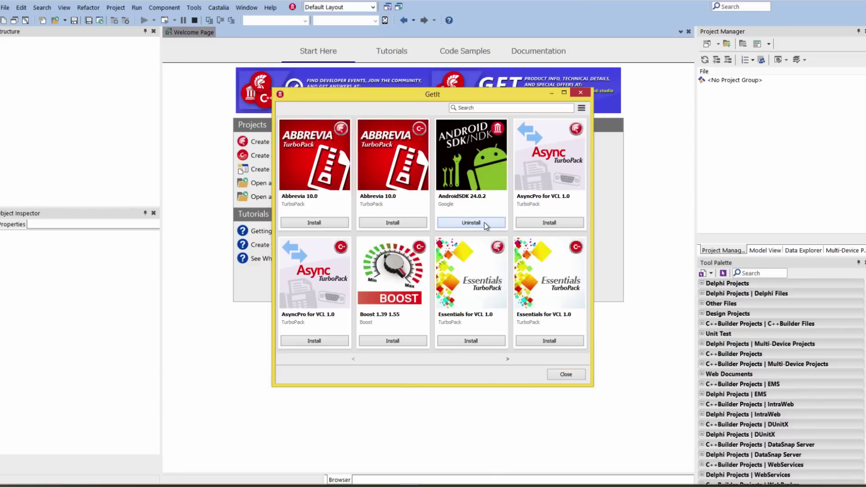
key("Escape")
- Review the SDK Manager page in the environment options for the installed Android SDK
left_click(193, 8)
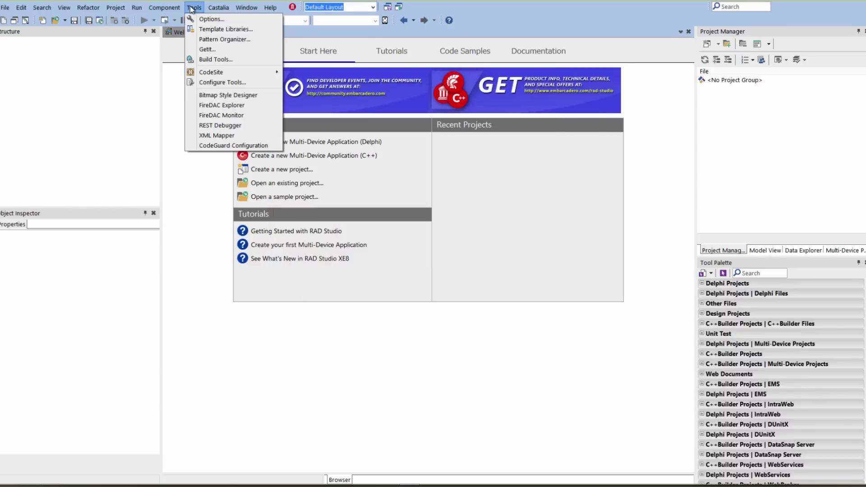
left_click(201, 20)
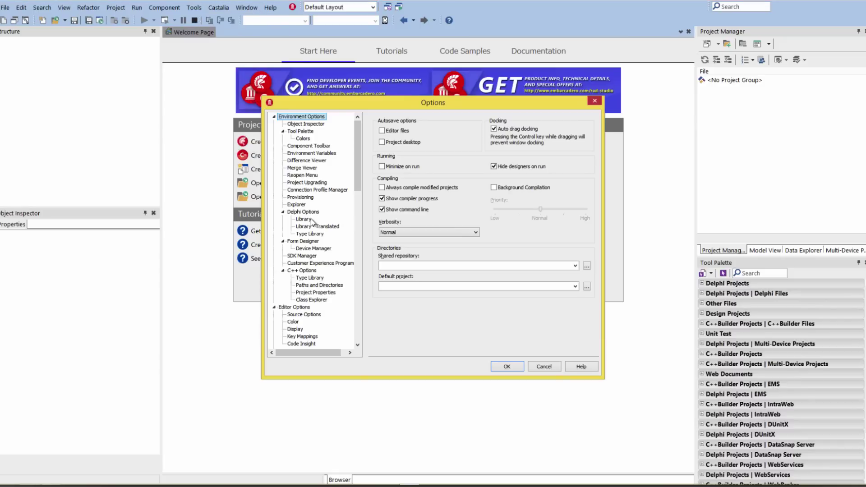
left_click(302, 256)
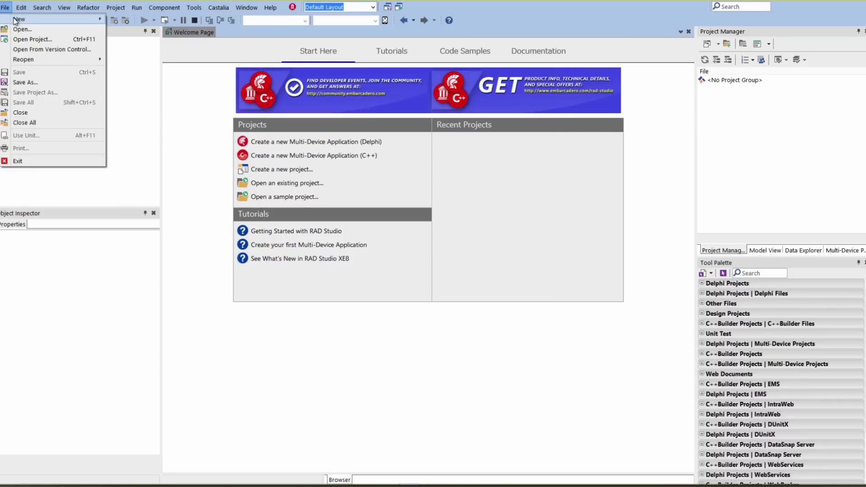
- Create a new Delphi multi-device application using the Blank Application type
mouse_move(15, 21)
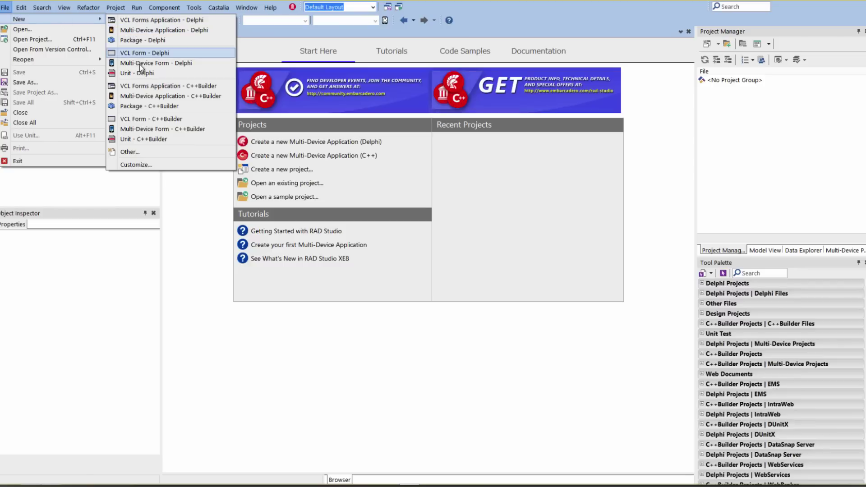
left_click(149, 30)
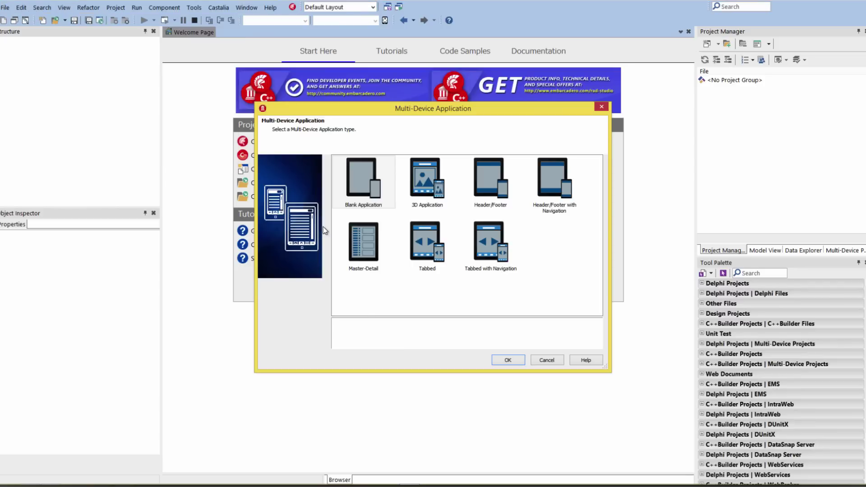
left_click(508, 360)
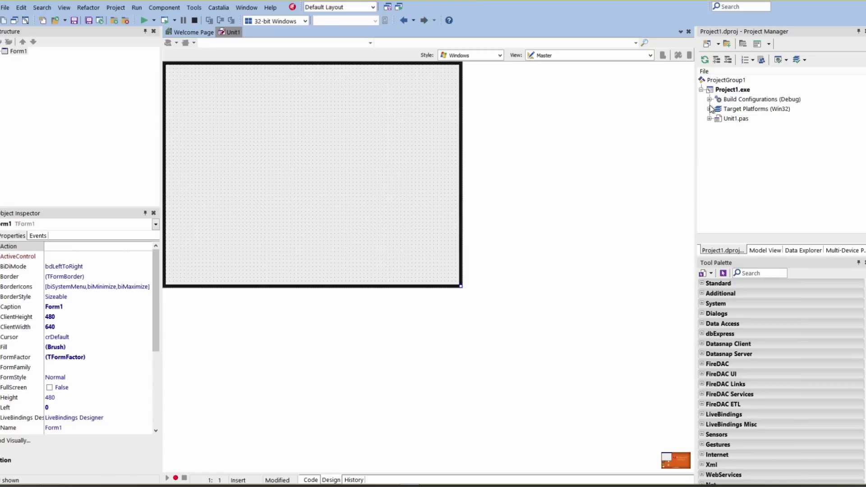
- Make Android the project's active target platform and SCH-I545 its target device
left_click(708, 110)
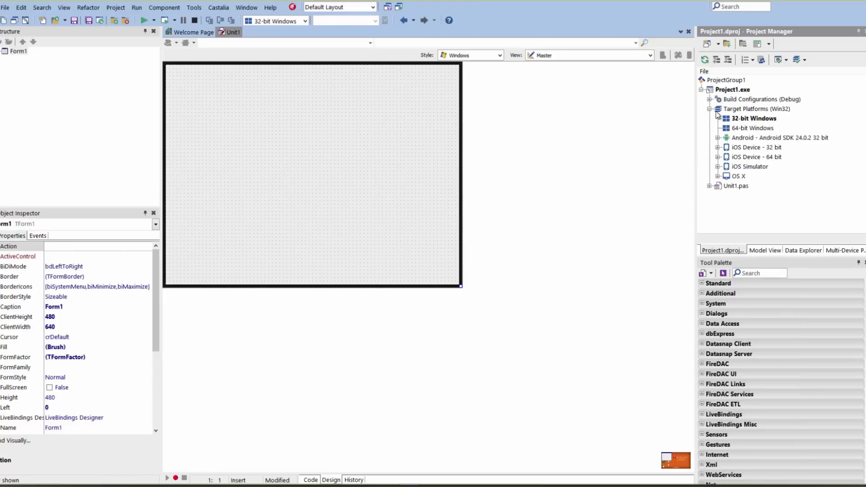
double_click(738, 138)
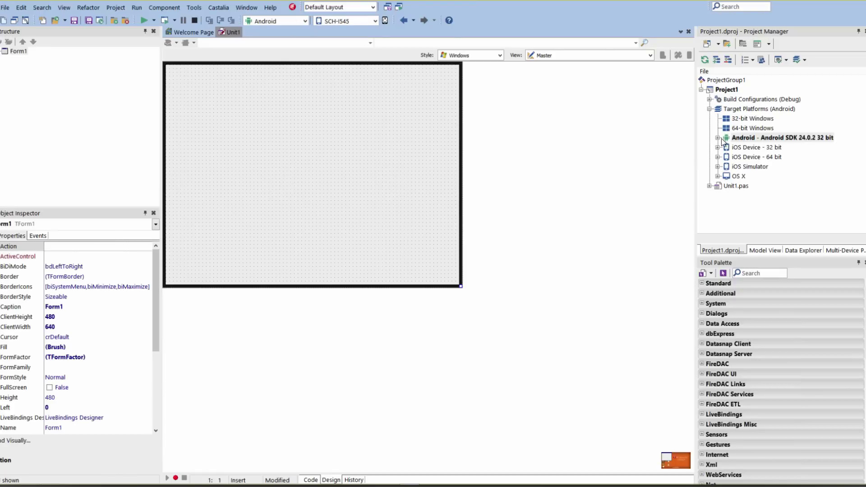
left_click(717, 138)
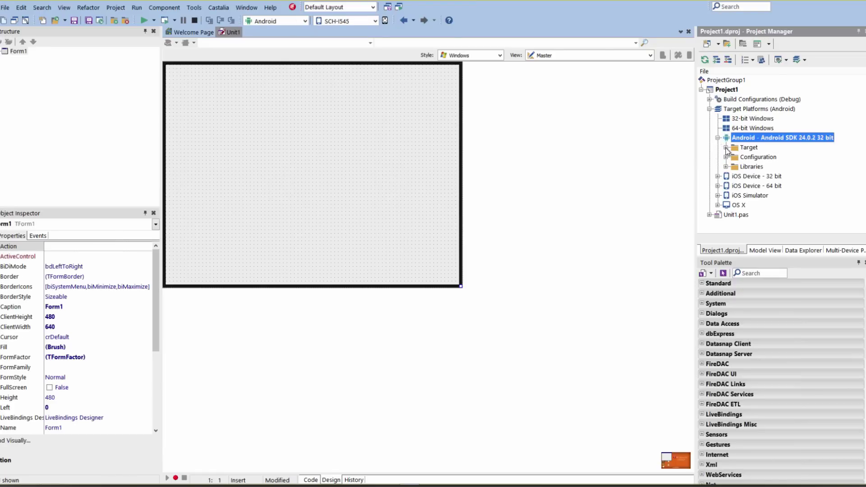
double_click(749, 148)
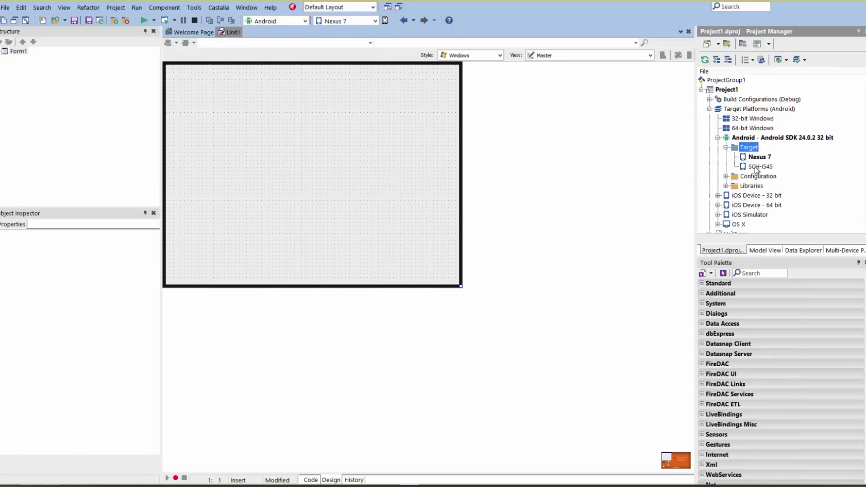
left_click(759, 158)
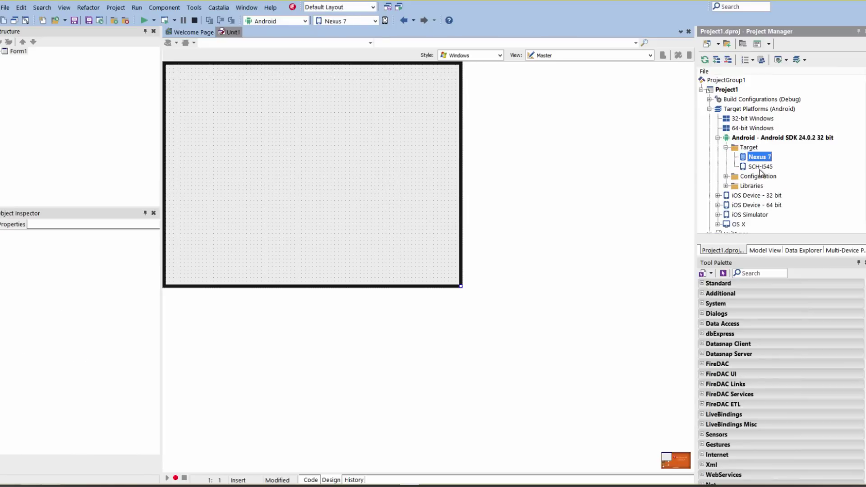
double_click(760, 166)
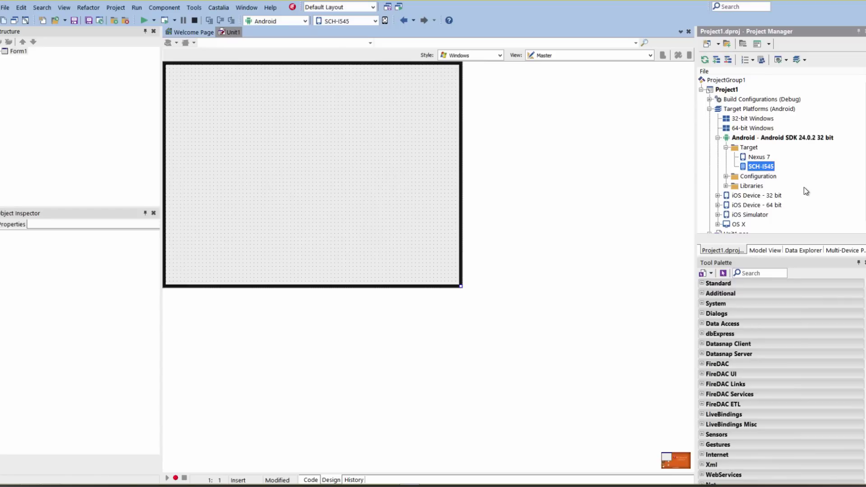
- Add an Android 4" Phone view of the form in the designer
left_click(269, 133)
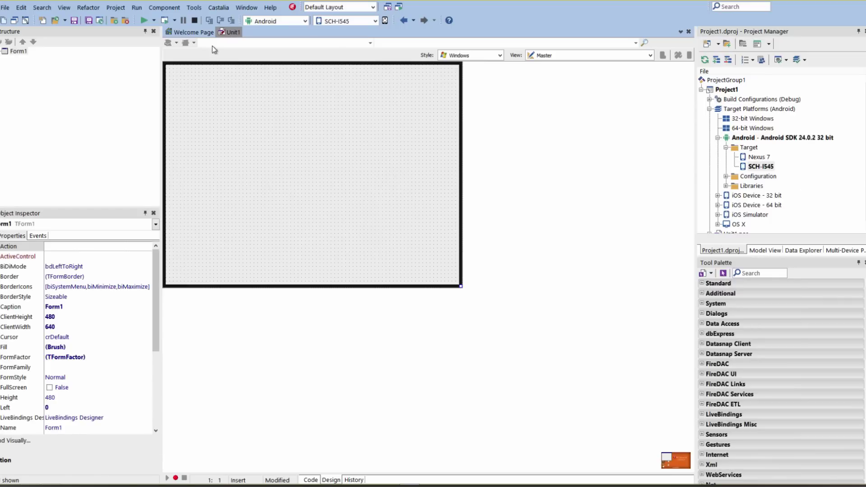
left_click(649, 55)
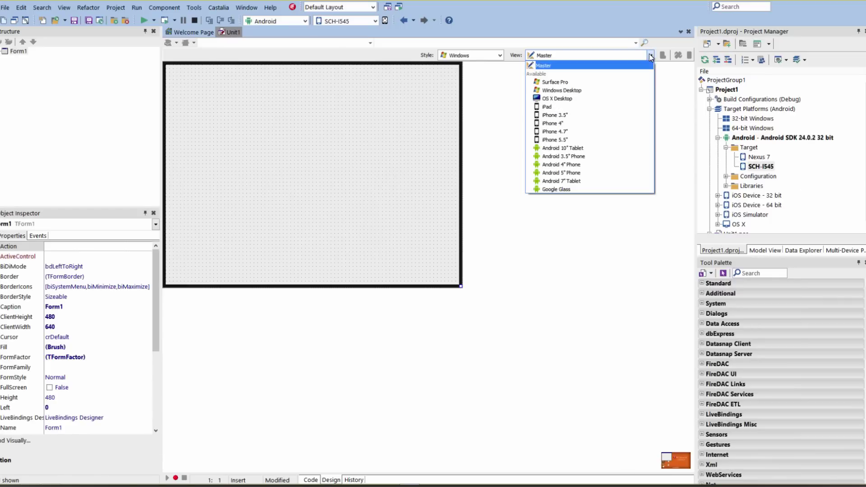
left_click(570, 164)
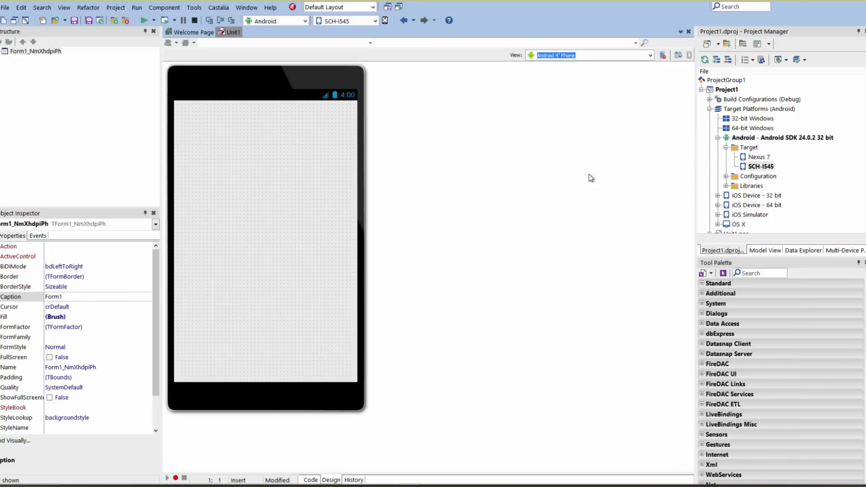
- Set Nexus 7 as the Android target device and add an Android 7" Tablet view of the form
double_click(757, 158)
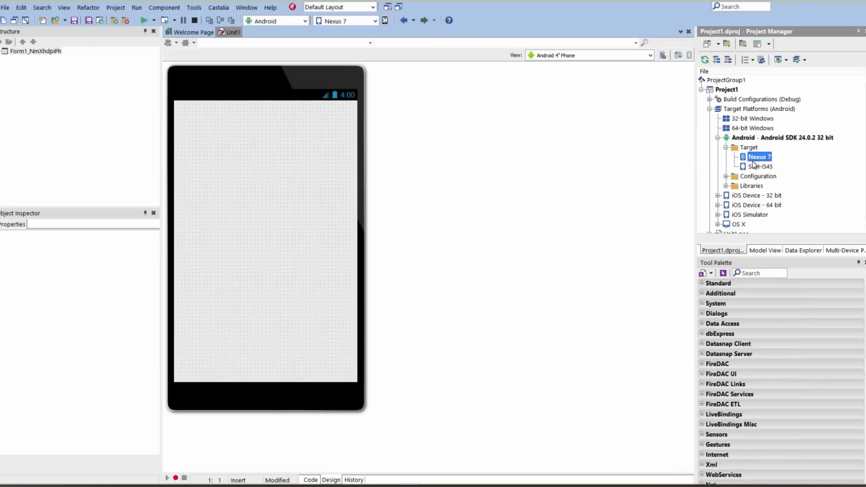
left_click(650, 55)
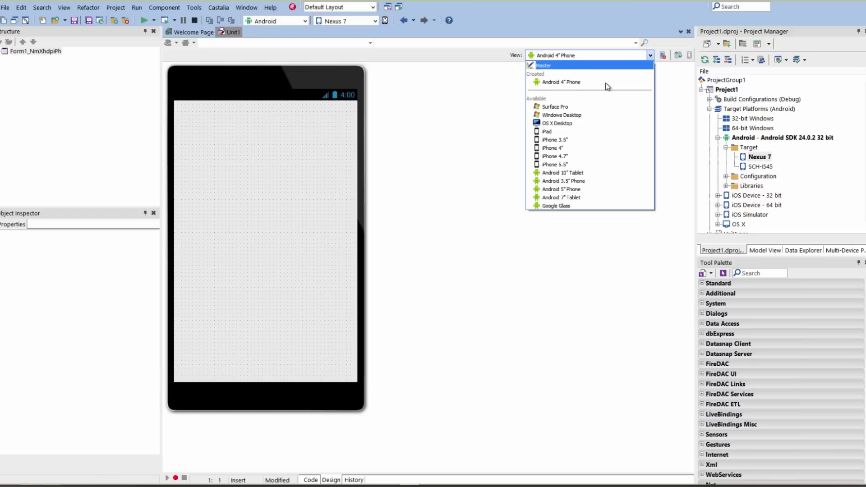
left_click(582, 197)
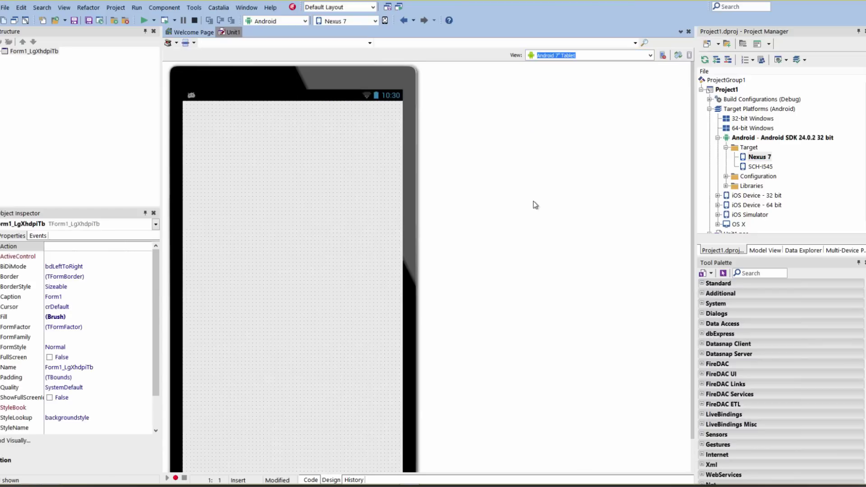
- Add a TButton to the tablet form and move it near the form's upper-left corner
key("ctrl+period")
type("button")
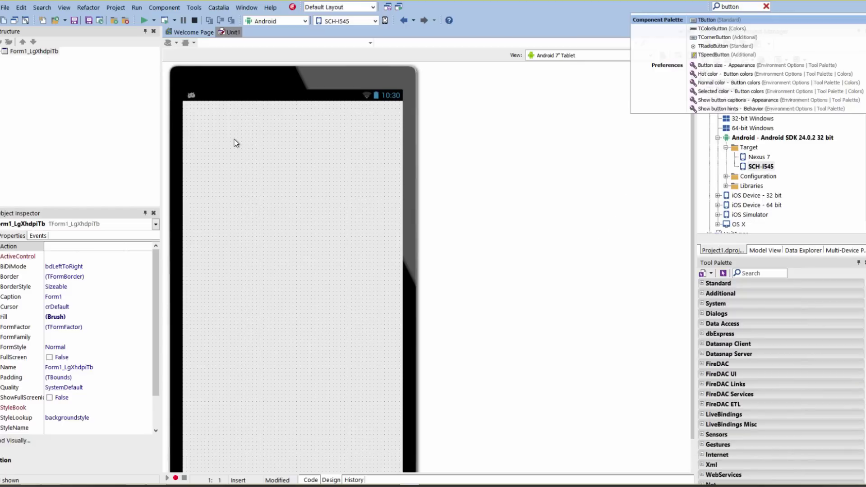
key("Return")
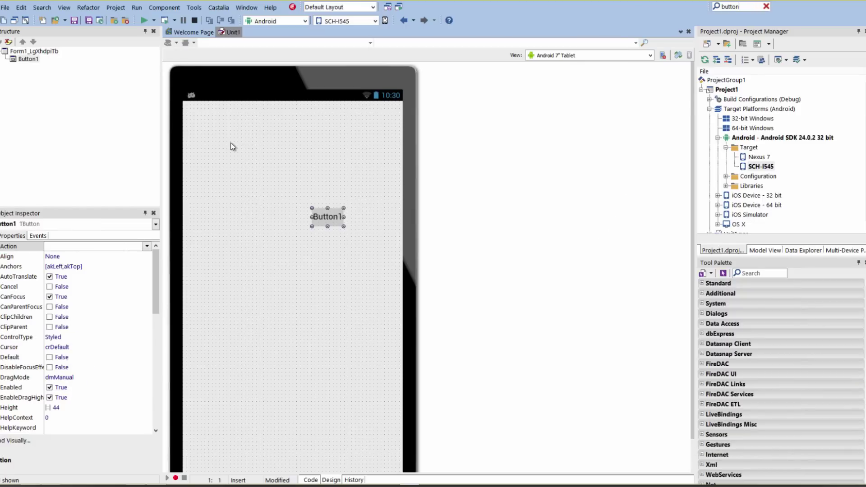
left_click_drag(319, 215, 220, 131)
- Switch the designer to the Android 4" Phone view and move its button near the form's upper-left corner
left_click(650, 55)
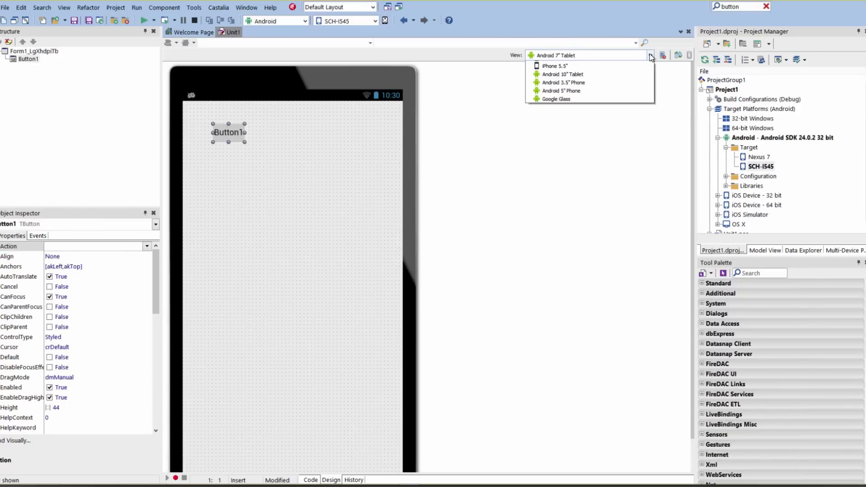
left_click(581, 85)
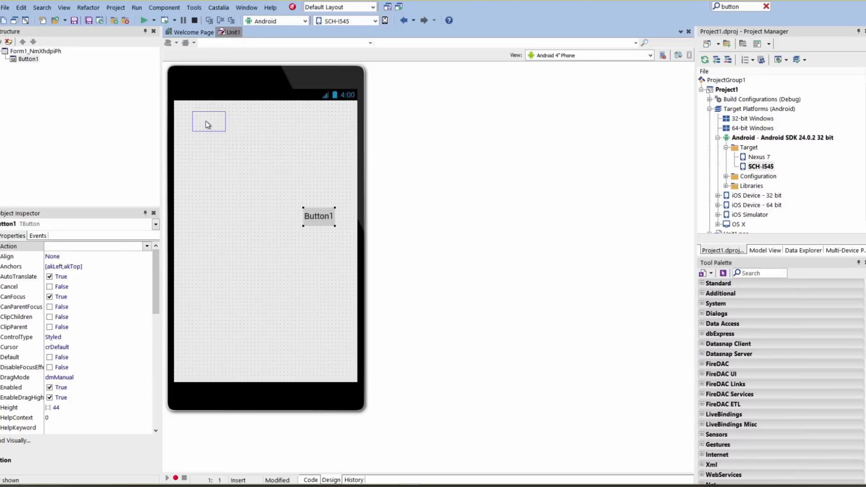
left_click_drag(206, 121, 205, 121)
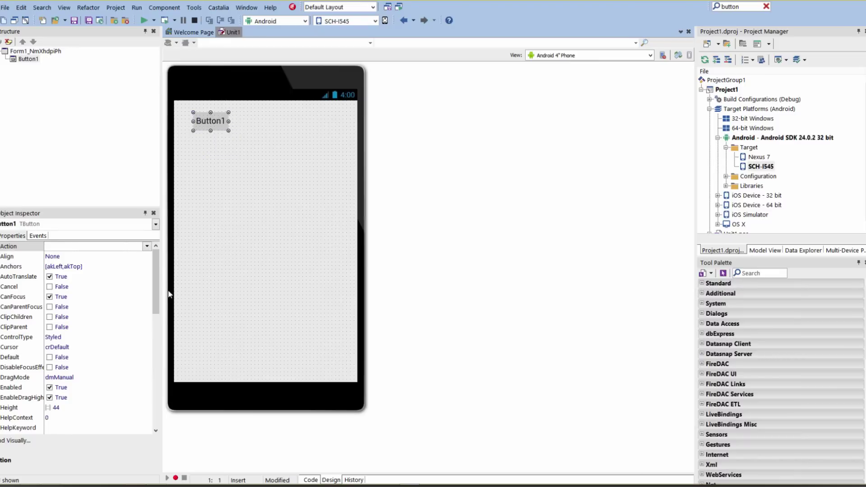
- Set the button's text to "Click Me" and run the application on the SCH-I545 device
scroll(80, 369, "down", 10)
left_click(80, 369)
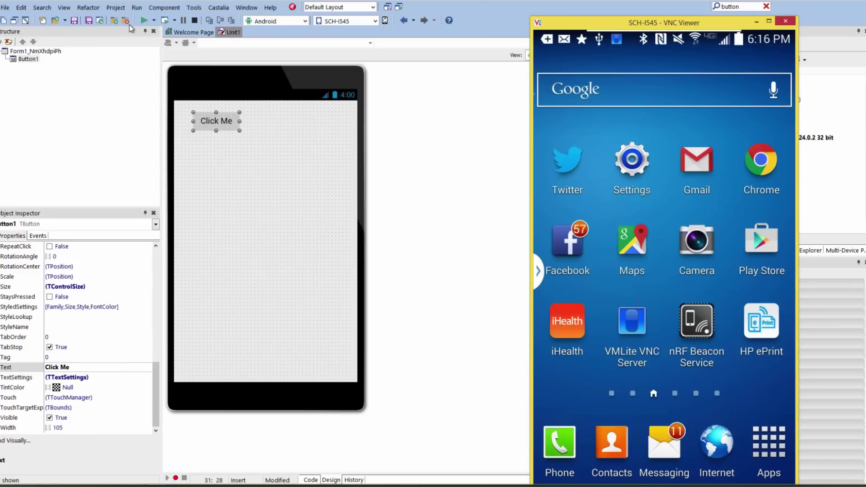
left_click(142, 20)
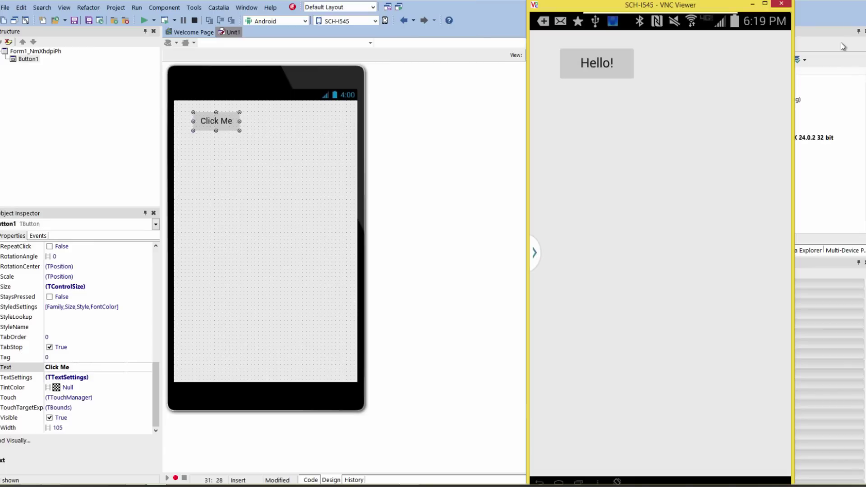
left_click(315, 81)
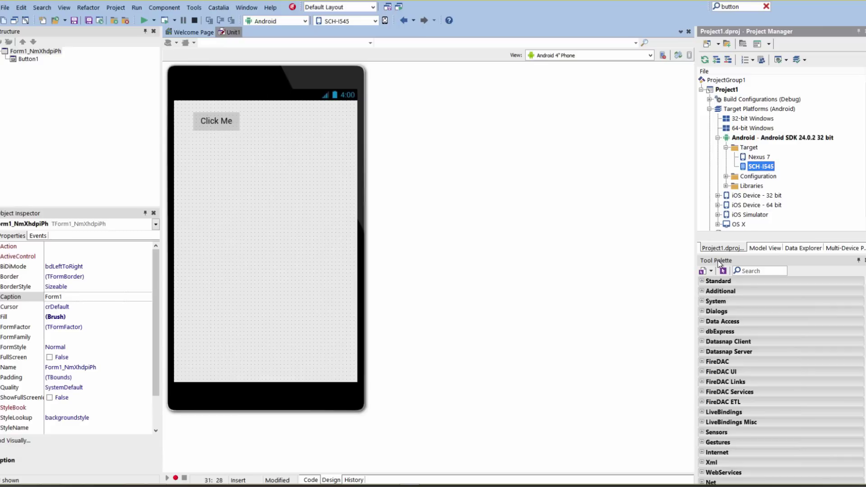
- Show the Multi-Device Preview and add a Windows Desktop view of the form
left_click(841, 247)
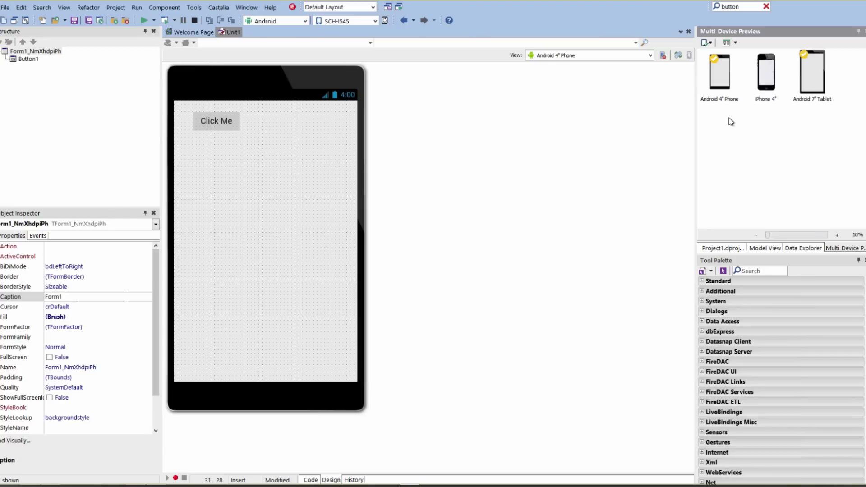
left_click(649, 55)
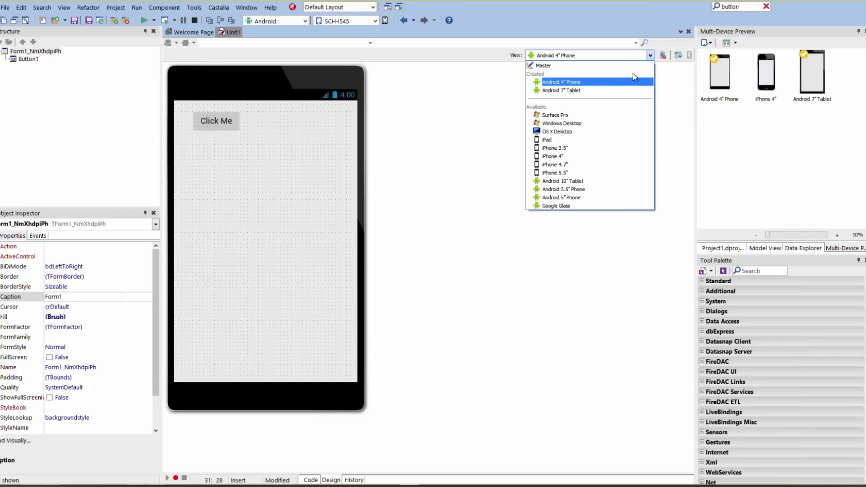
left_click(578, 126)
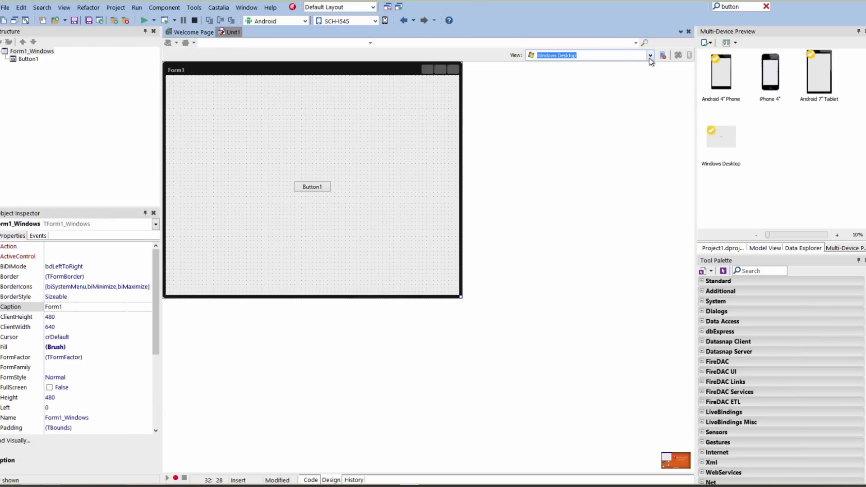
- Add an iPhone 4.7" view with its button moved near the form's upper-left corner, and return to the Master view
left_click(649, 55)
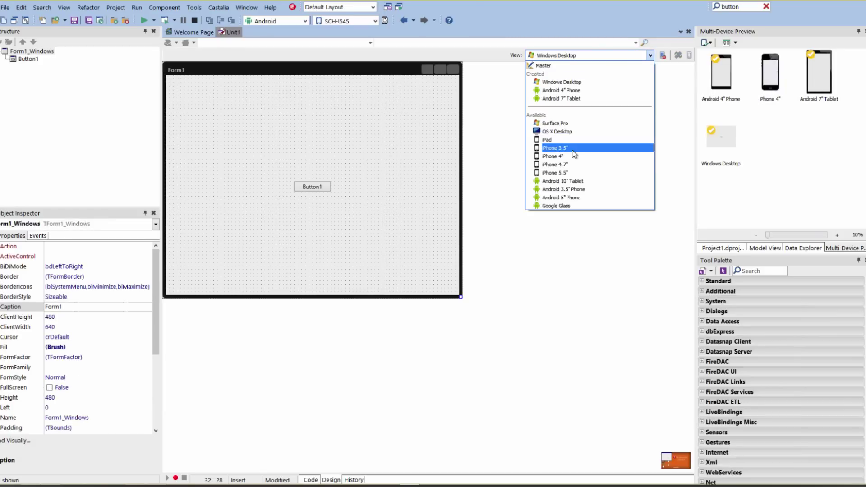
left_click(570, 164)
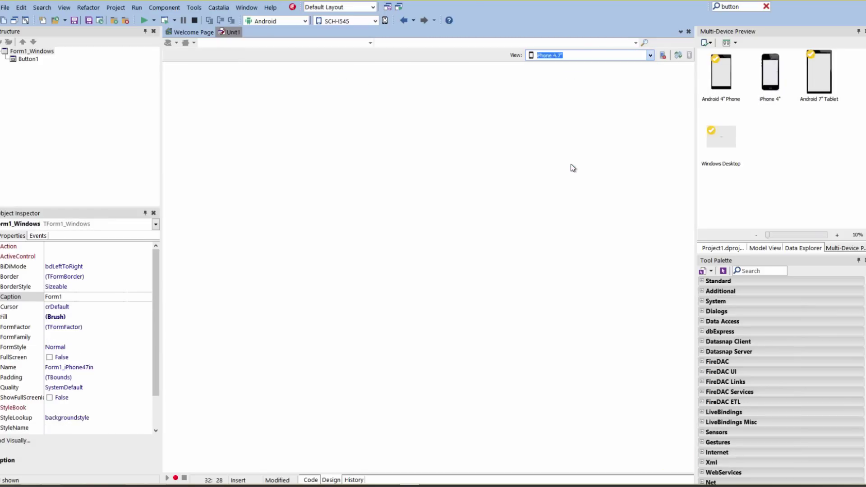
left_click_drag(332, 244, 236, 156)
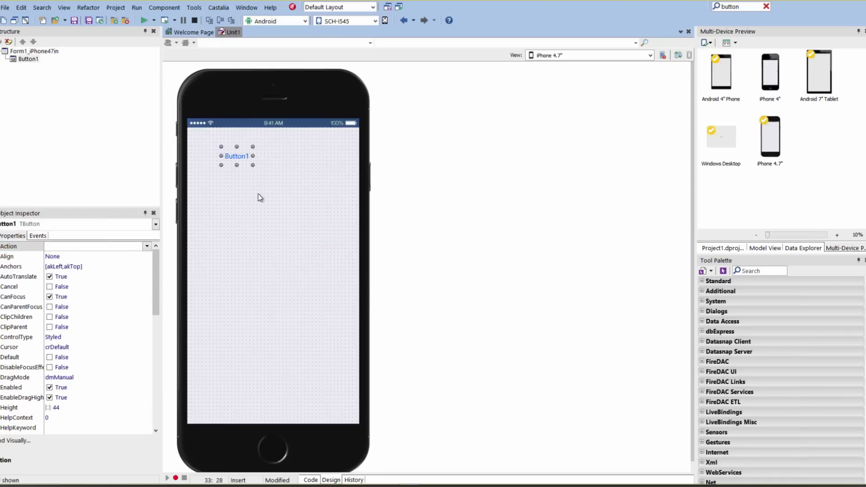
left_click(649, 56)
left_click(545, 66)
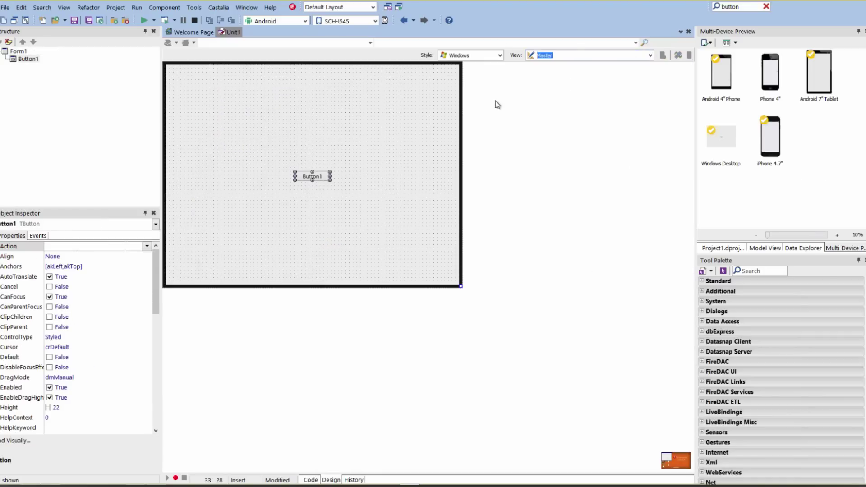